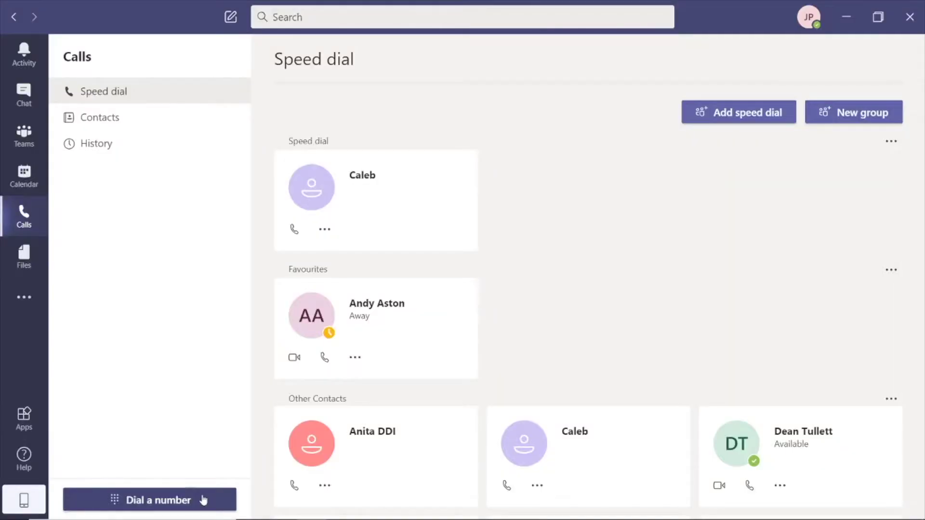
# Step: Dial 1030 to call Josh, then hang up after a few seconds
pyautogui.click(204, 500)
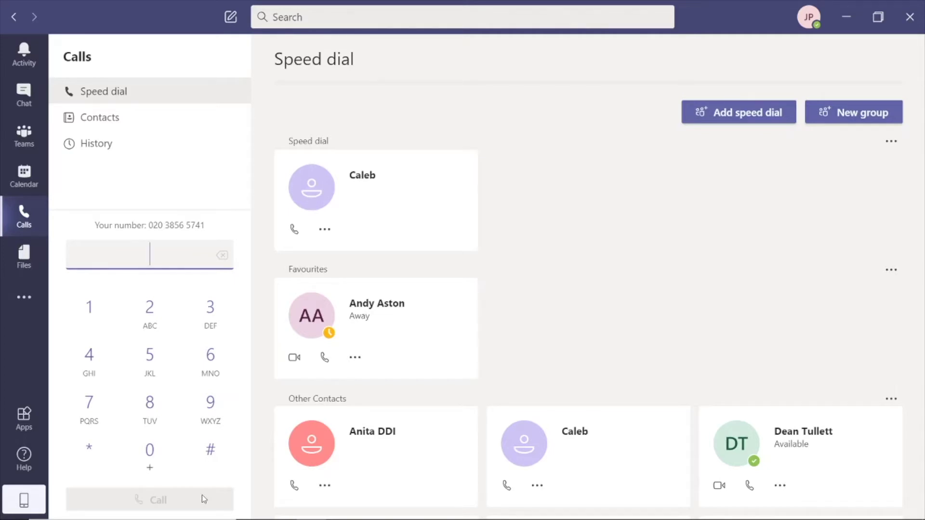
pyautogui.write('1030')
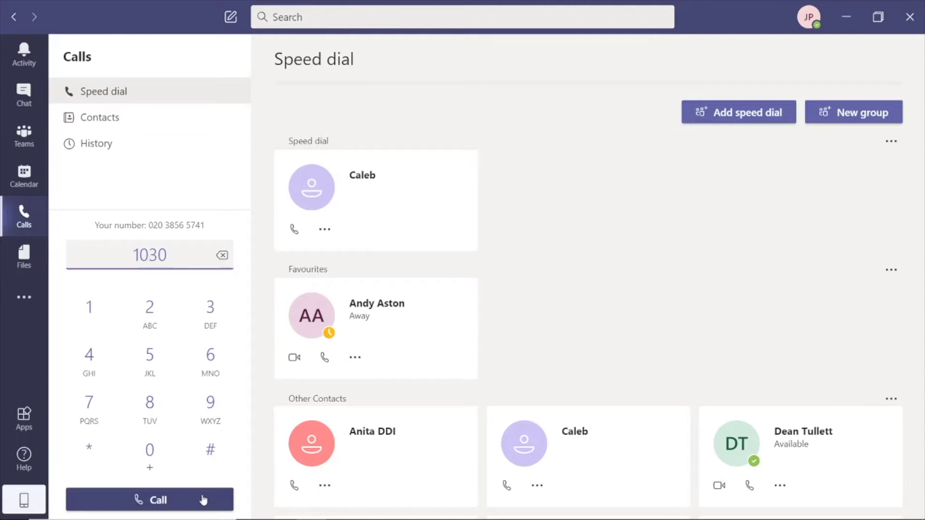
pyautogui.click(203, 500)
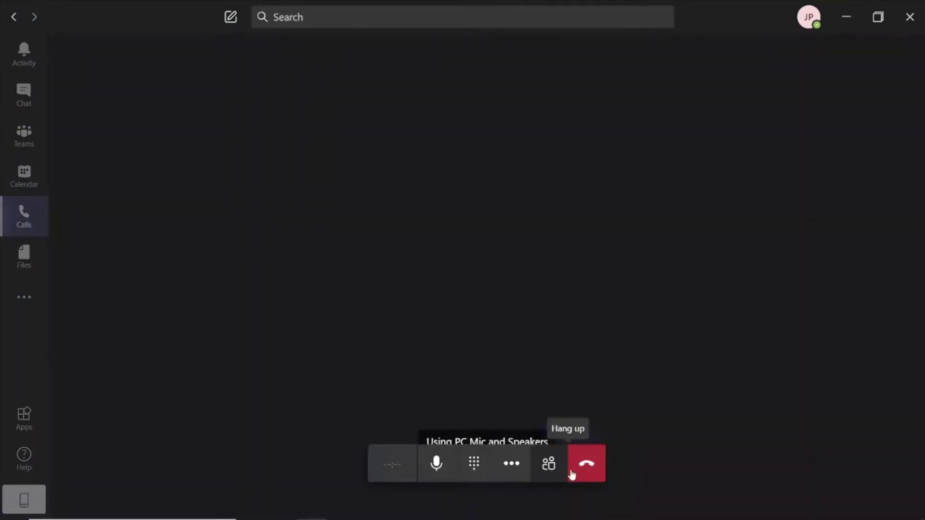
pyautogui.click(569, 470)
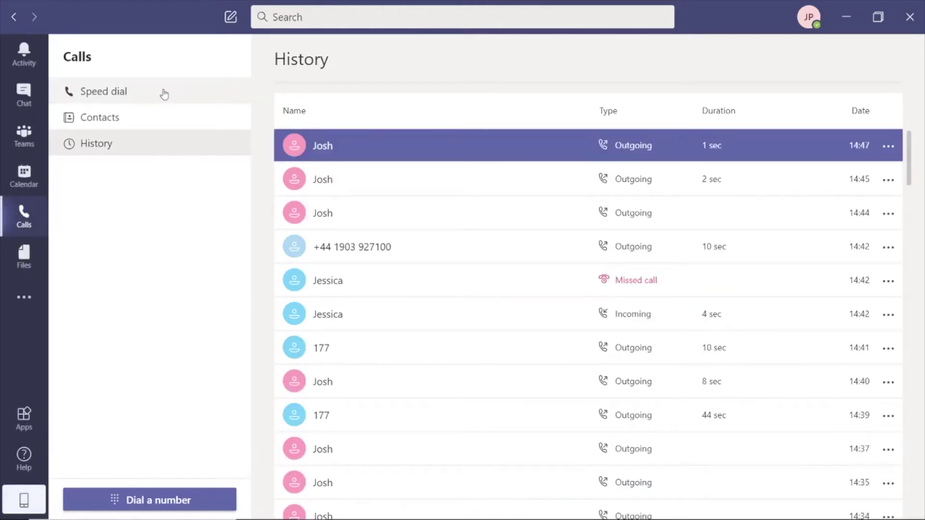
# Step: Add Josh with number 1030 as a speed dial entry alongside Caleb
pyautogui.click(165, 95)
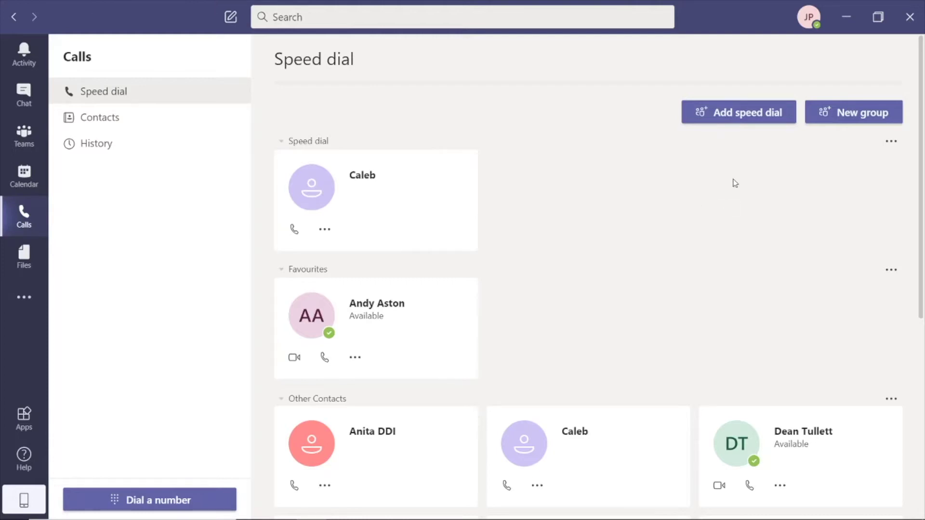
pyautogui.click(764, 118)
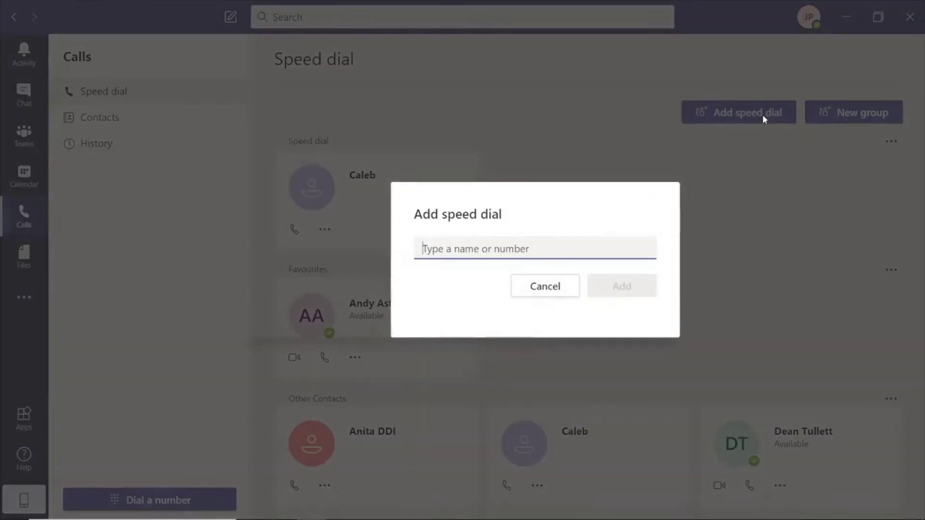
pyautogui.write('1030')
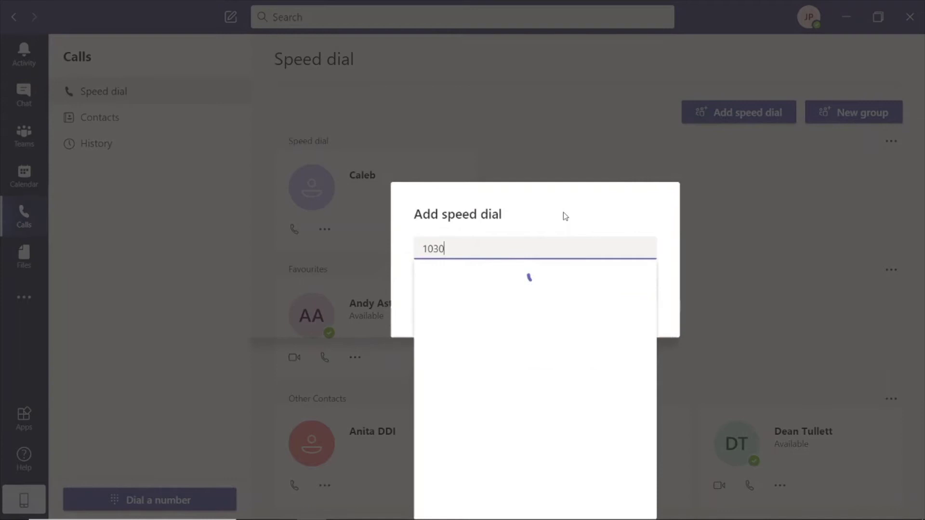
pyautogui.click(470, 290)
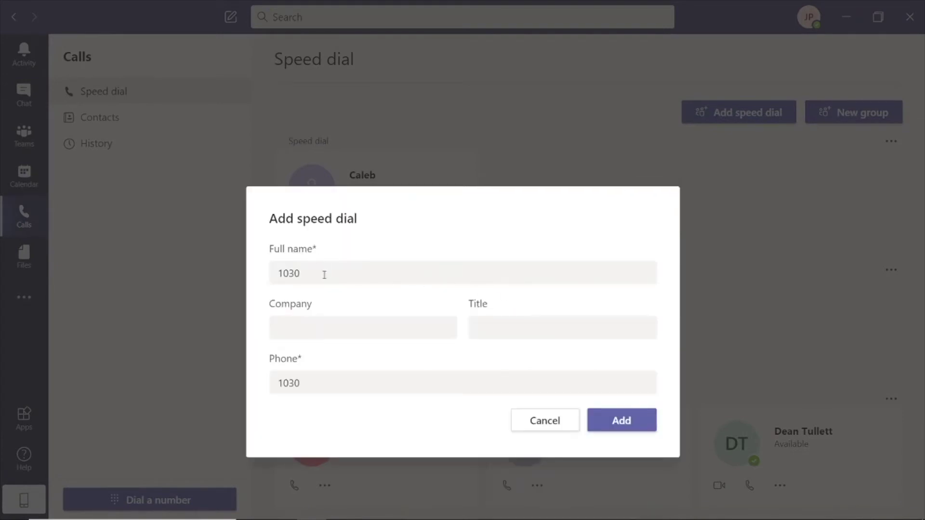
pyautogui.hotkey('ctrl', 'a')
pyautogui.write('Josh')
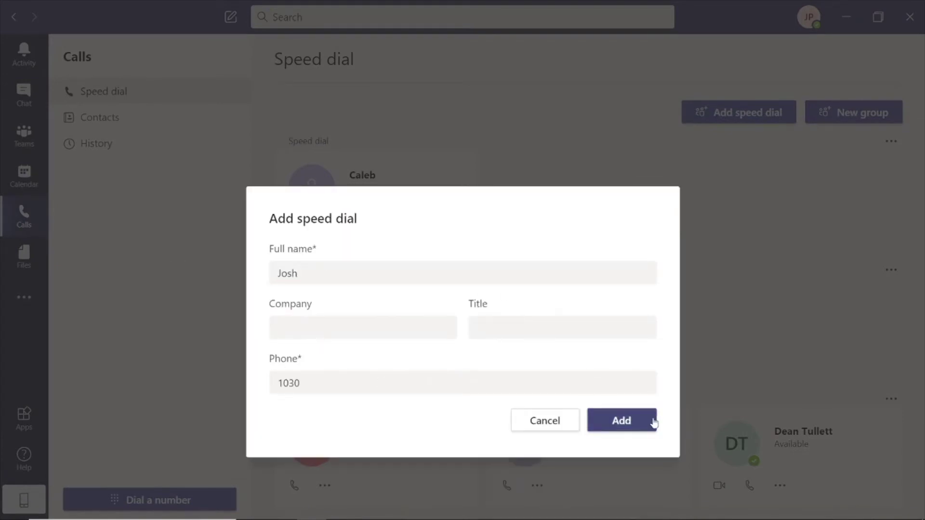
pyautogui.click(642, 423)
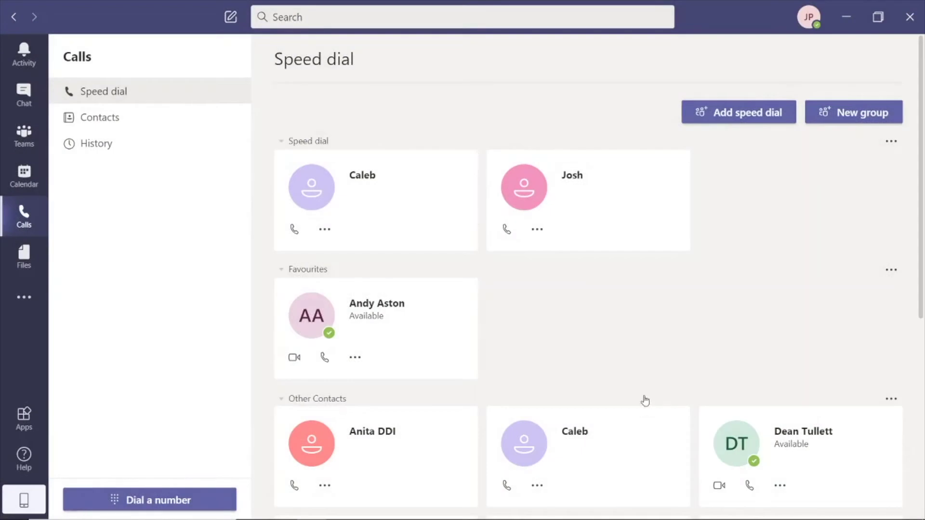
# Step: Add Bob as a new contact with phone number 1177
pyautogui.moveTo(308, 141)
pyautogui.click(103, 119)
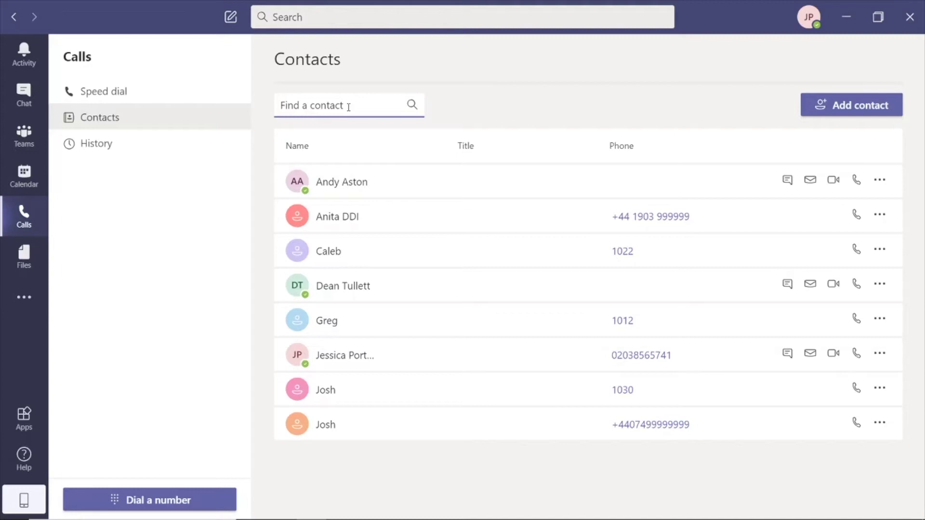
pyautogui.click(884, 112)
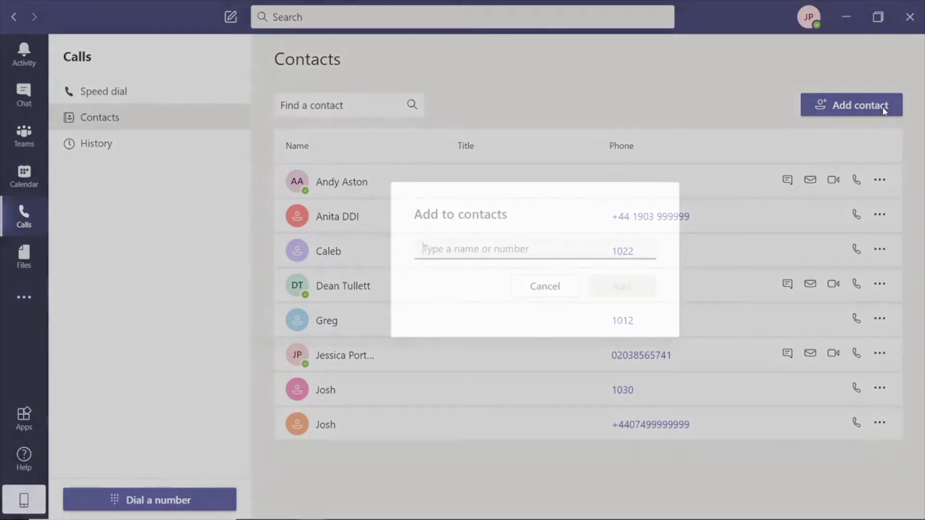
pyautogui.write('Bob')
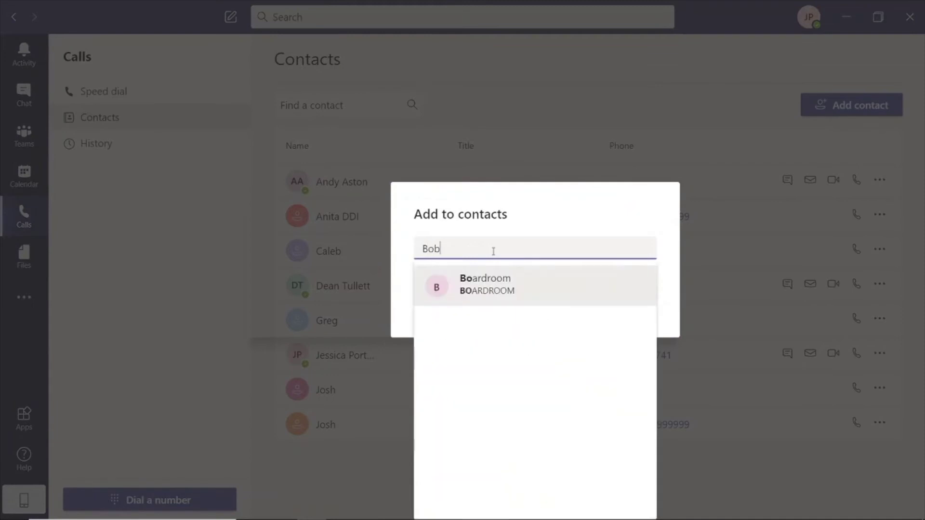
pyautogui.click(549, 219)
pyautogui.click(606, 295)
pyautogui.write('1177')
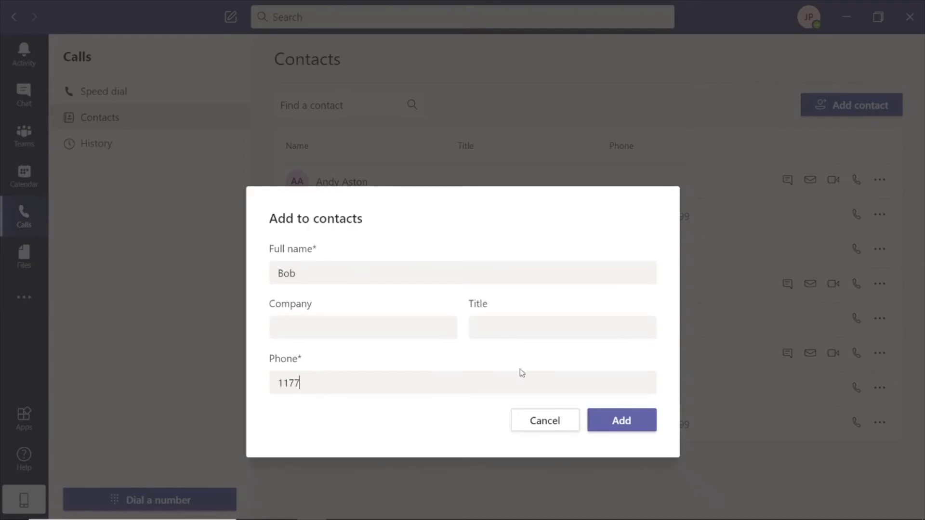
pyautogui.click(619, 421)
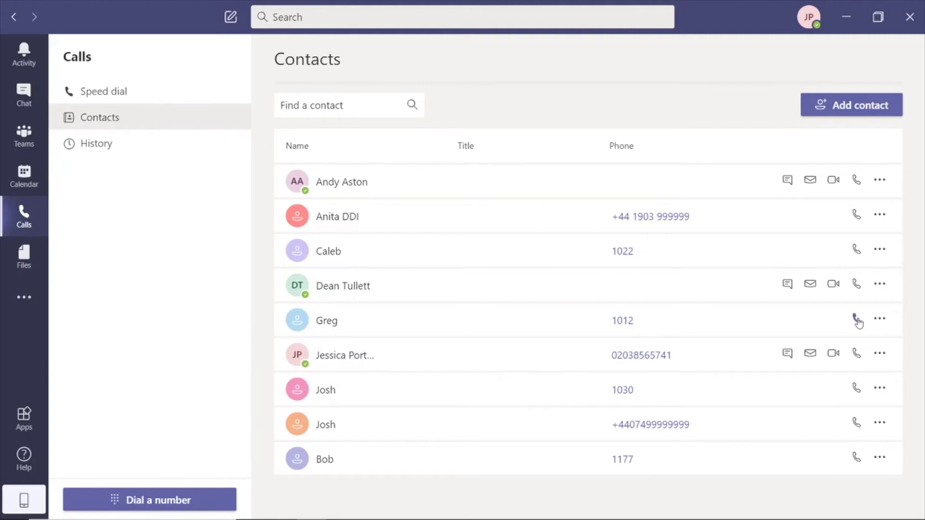
# Step: Switch to the call history to find the 177 entry
pyautogui.click(146, 148)
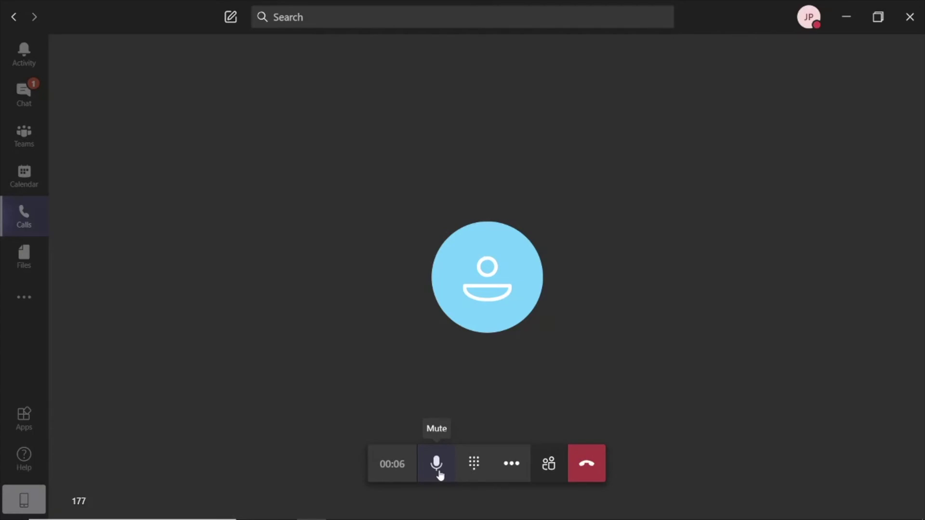
pyautogui.click(437, 470)
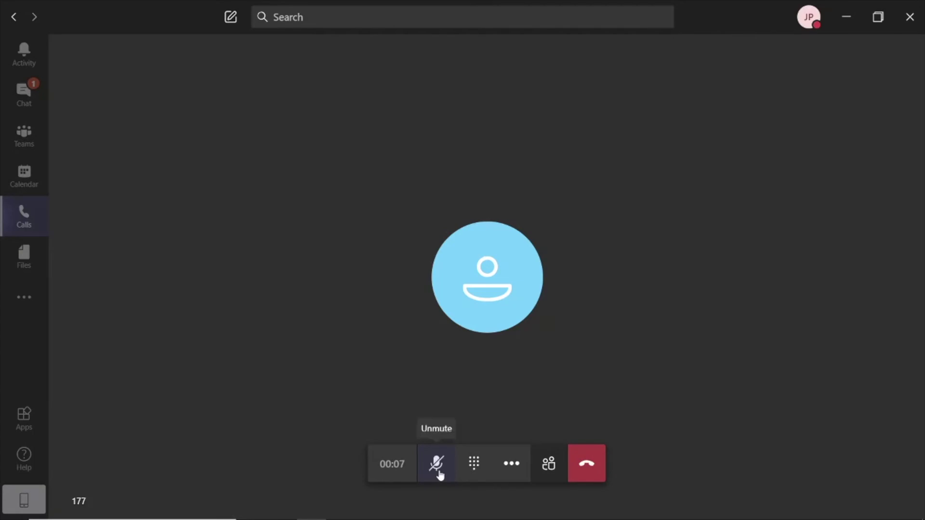
pyautogui.click(474, 466)
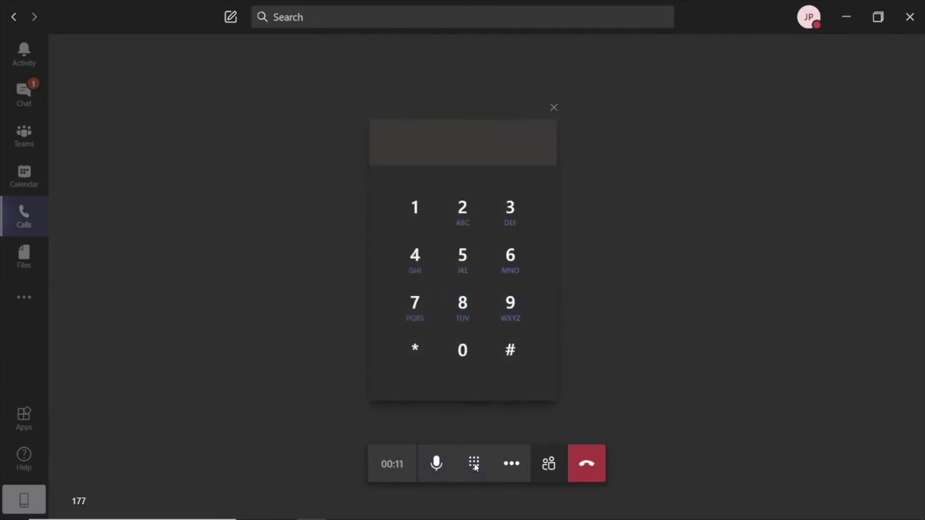
pyautogui.click(555, 109)
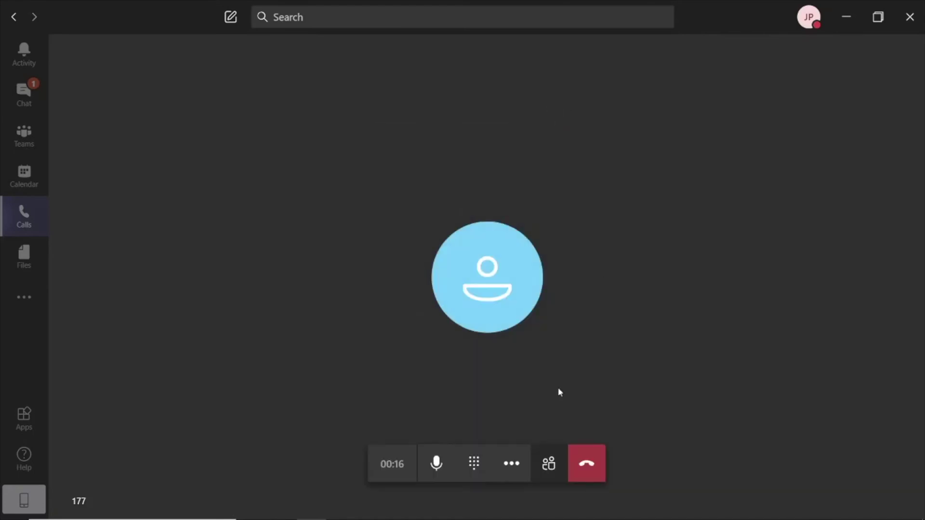
pyautogui.click(511, 465)
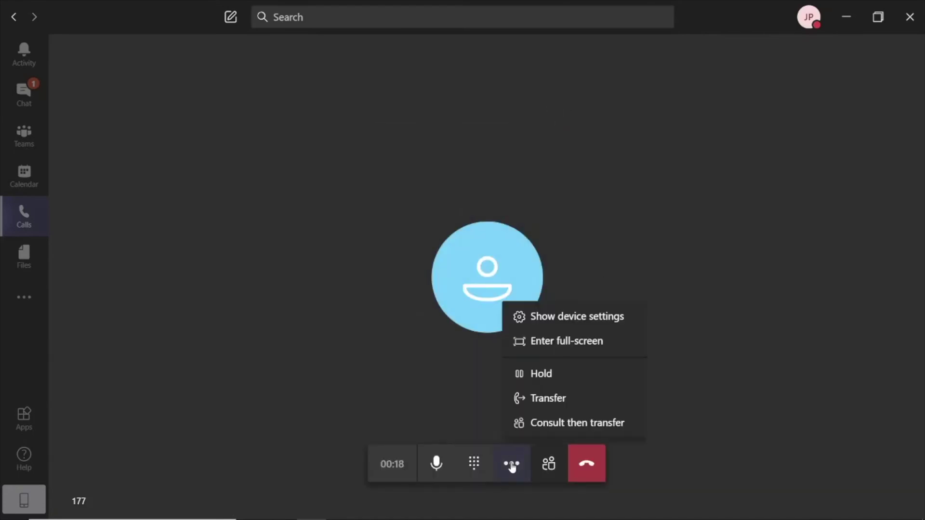
pyautogui.click(557, 375)
pyautogui.click(518, 412)
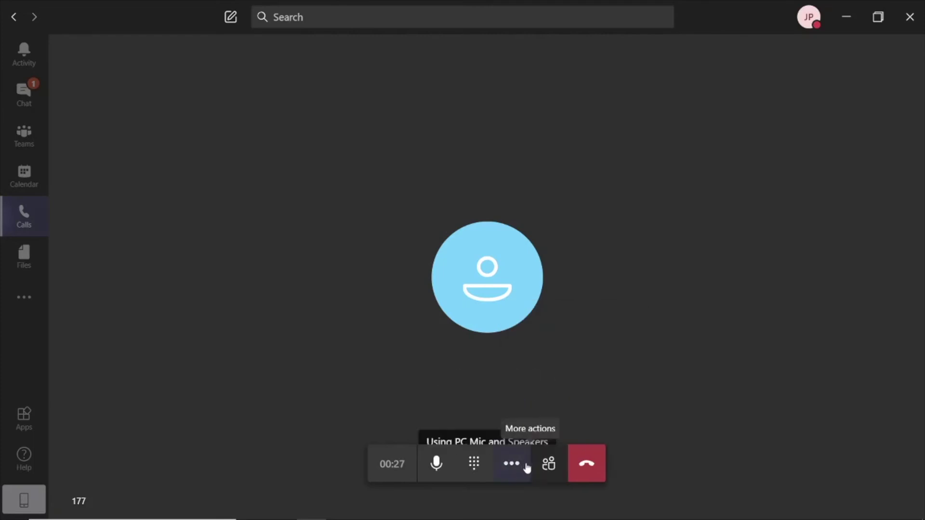
pyautogui.click(511, 466)
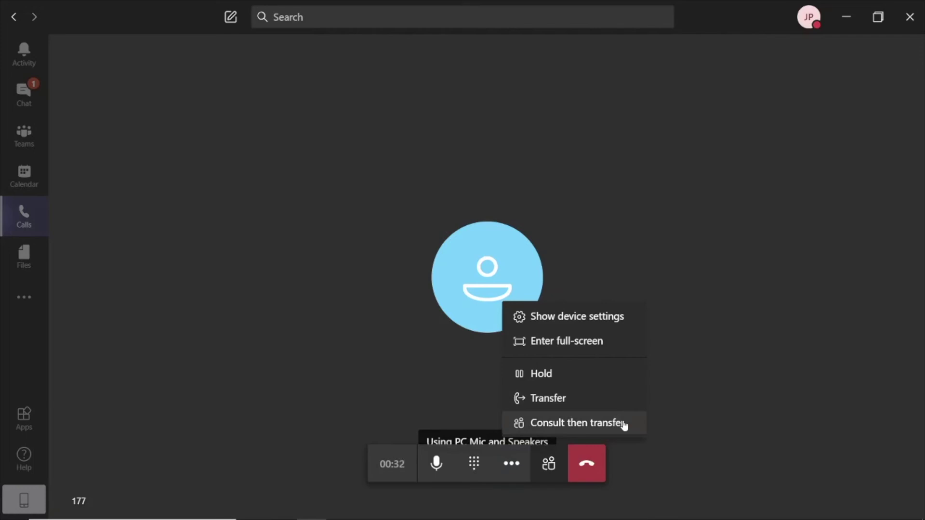
pyautogui.click(551, 469)
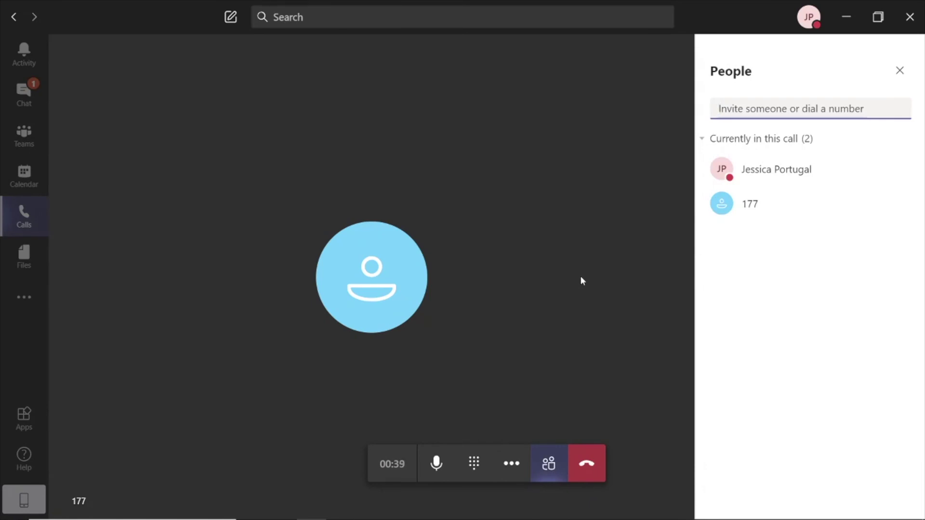
pyautogui.write('josh')
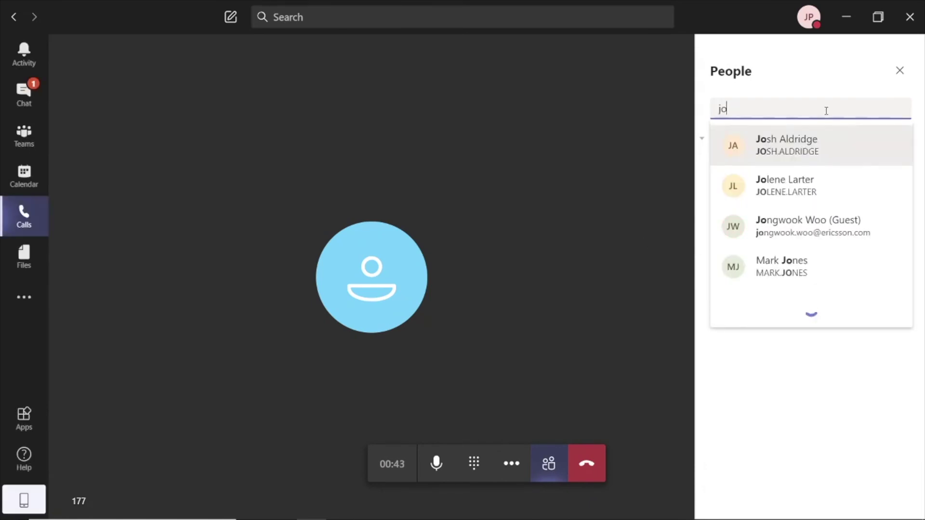
pyautogui.click(822, 138)
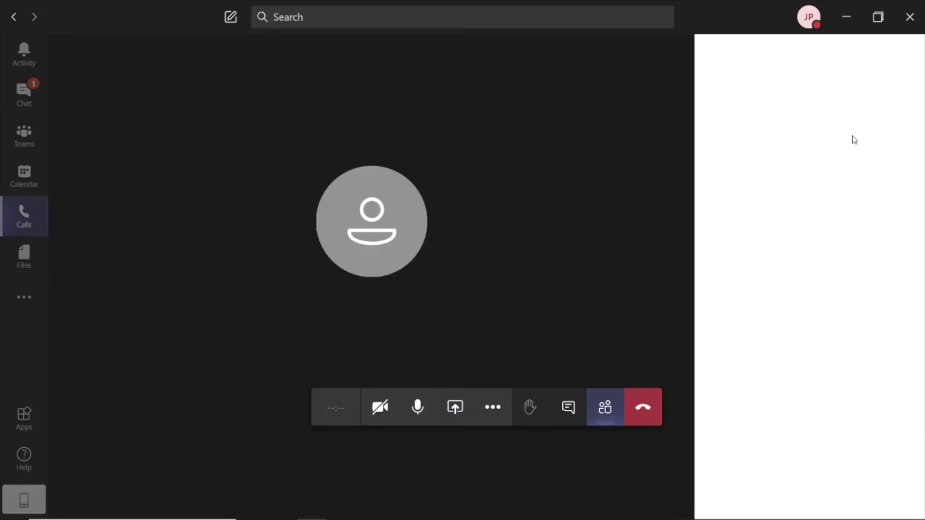
pyautogui.click(419, 417)
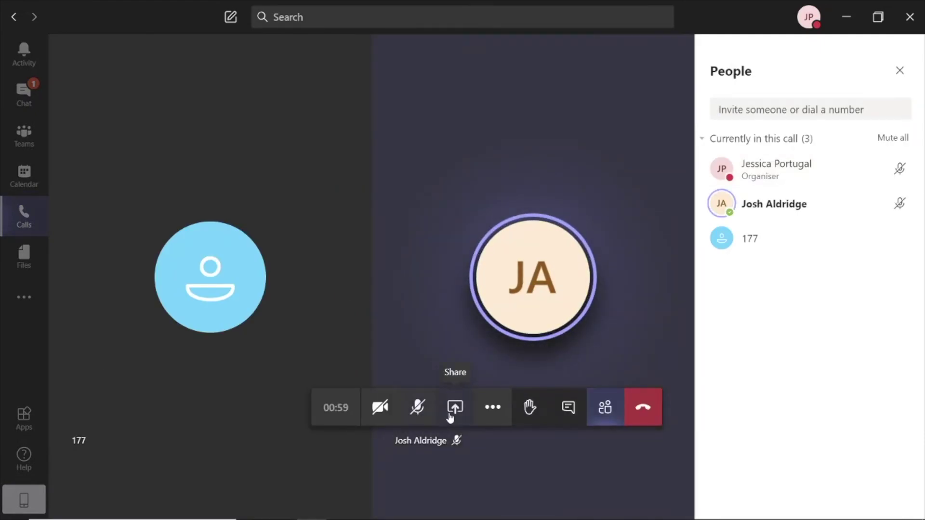